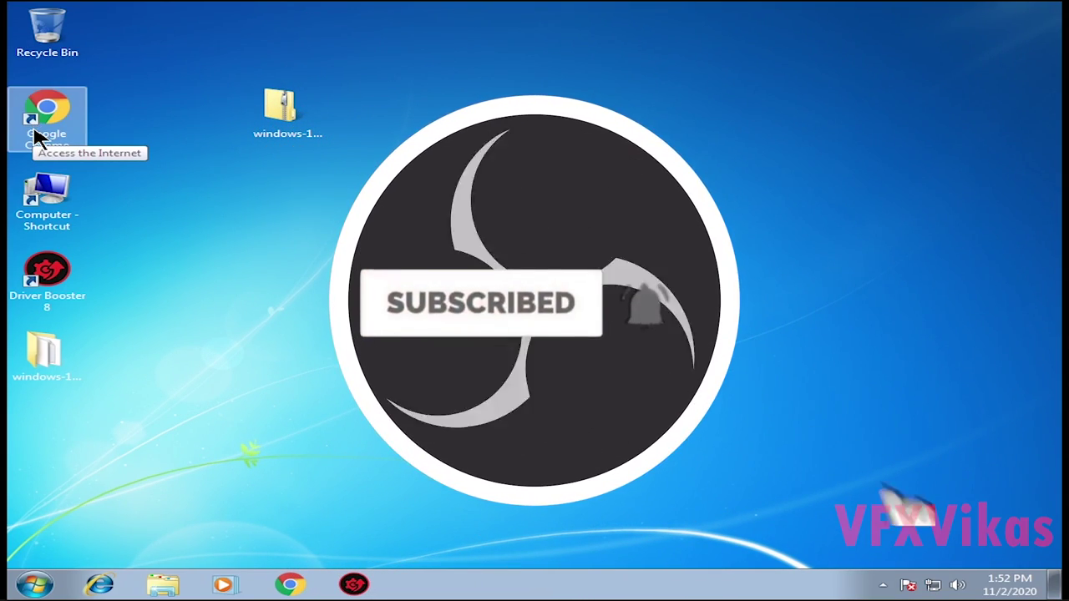
- Check the computer's basic system information, then close the System and Computer windows
double_click(42, 198)
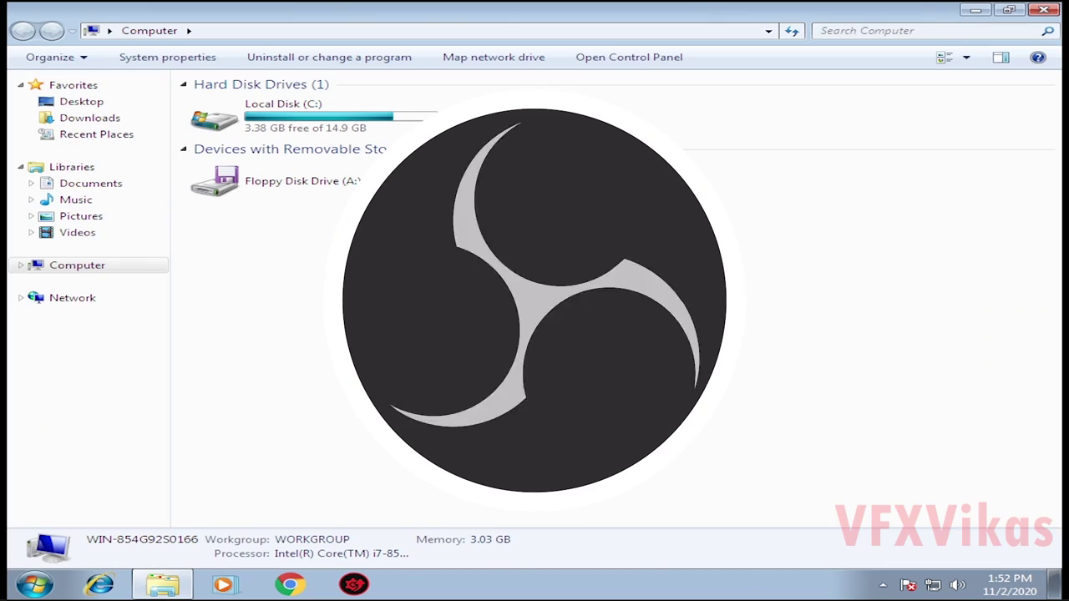
key("super+Pause")
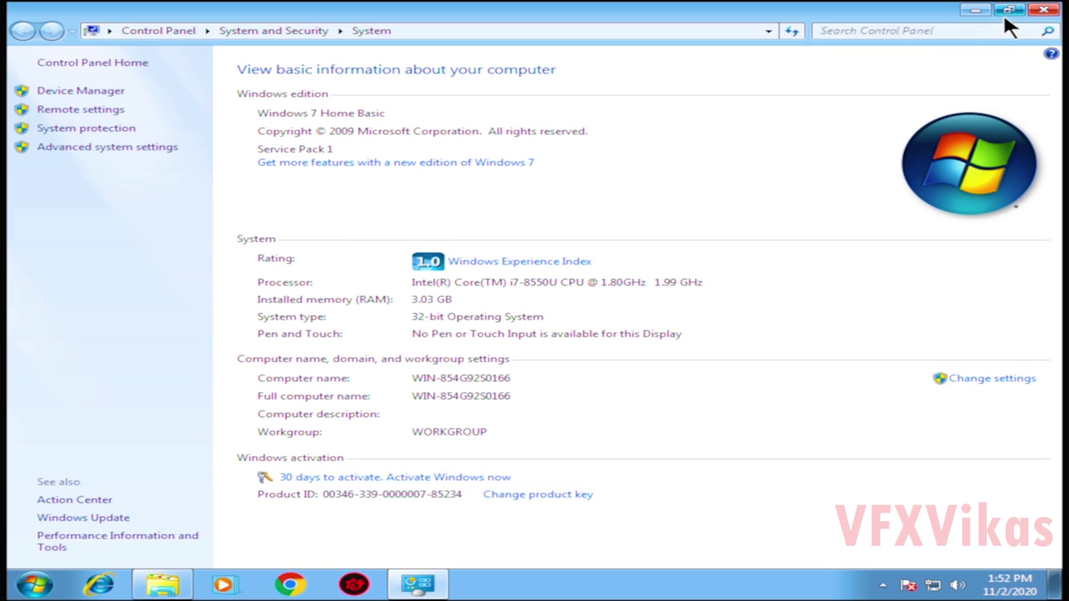
left_click(1045, 11)
left_click(1045, 11)
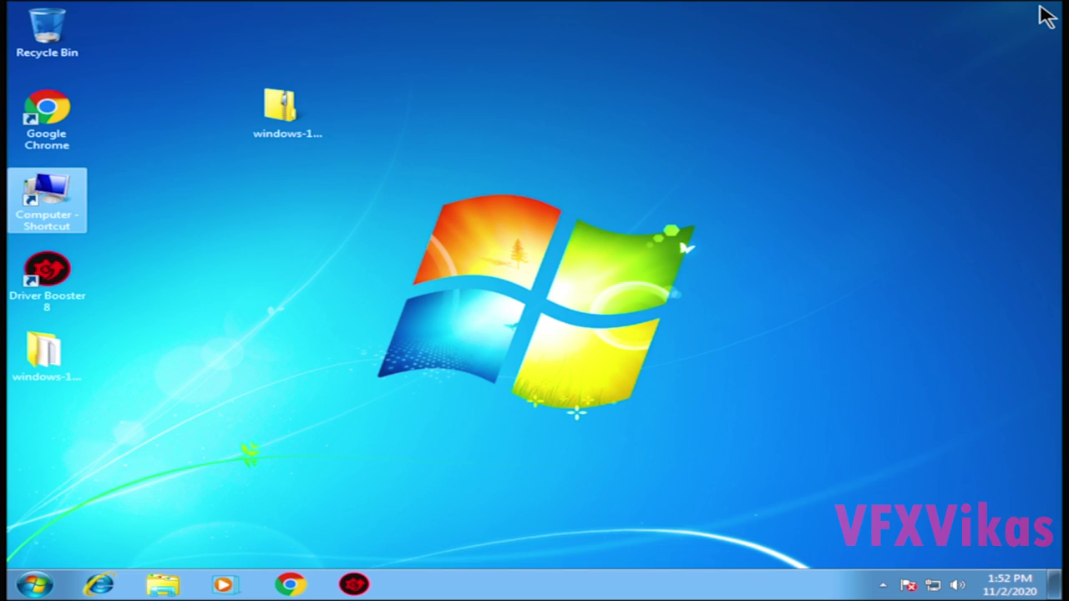
- Search Google in Chrome for 'obs studio 32 bit download'
double_click(25, 128)
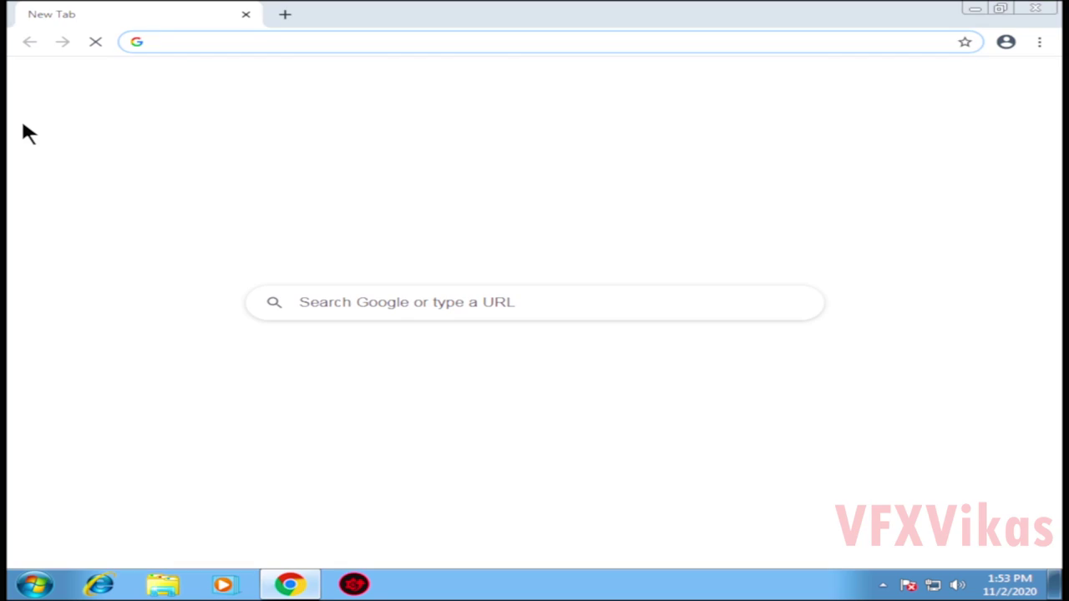
left_click(210, 39)
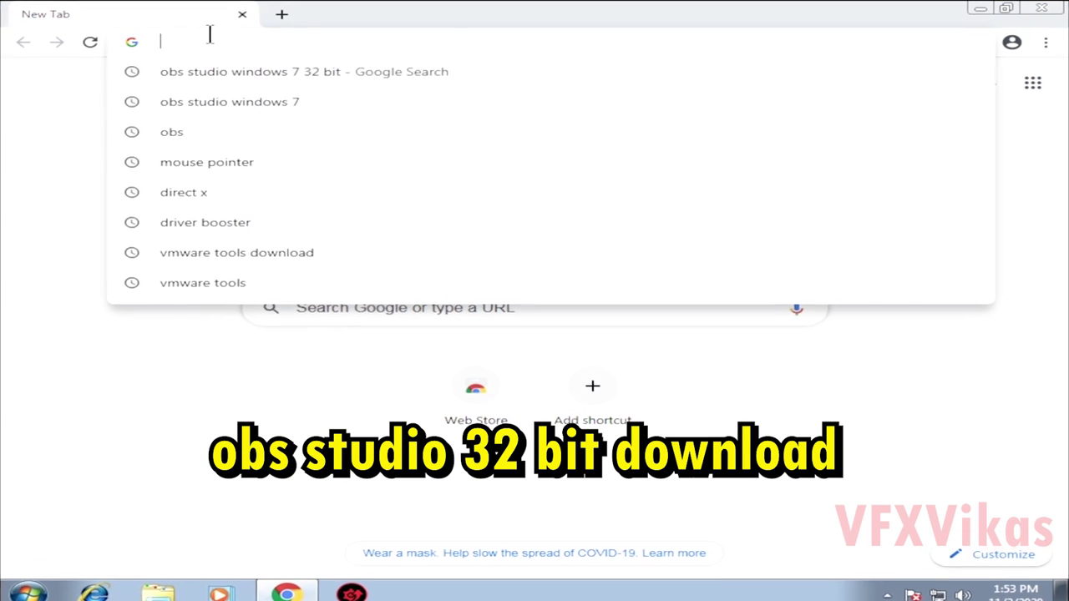
type("obs ")
type("studio 32")
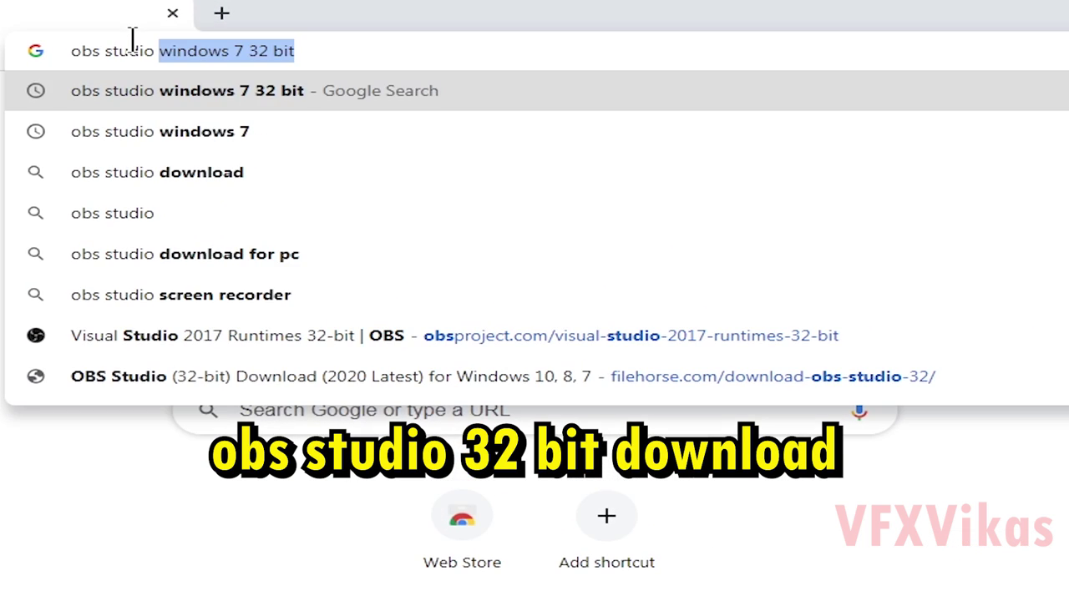
type(" bit download")
key("Return")
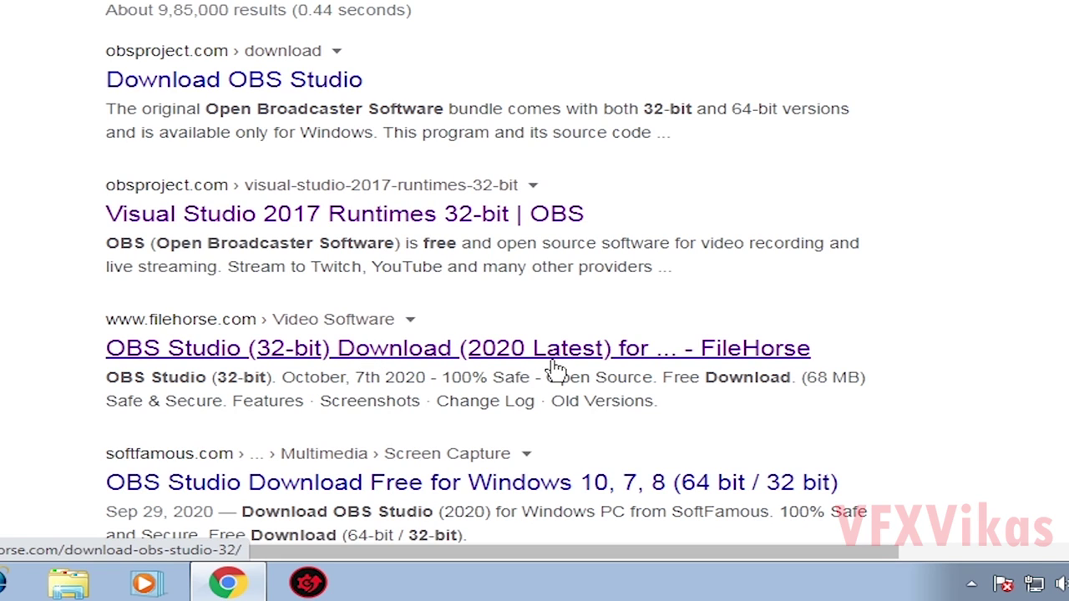
- Download the OBS Studio 26.0.2 (32-bit) installer from FileHorse and show Chrome's downloads list
left_click(259, 355)
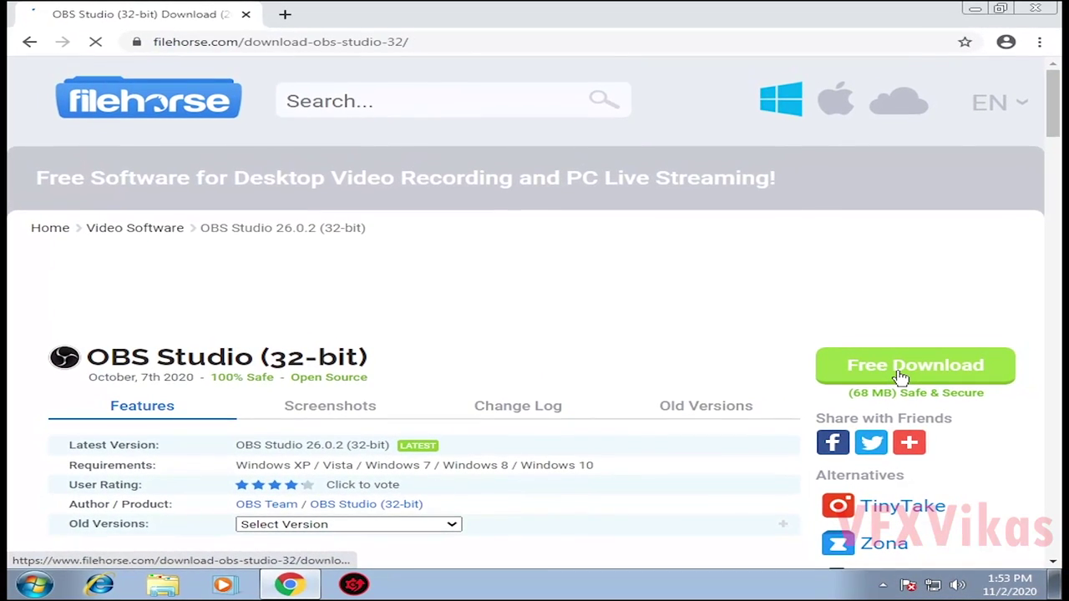
left_click(1036, 330)
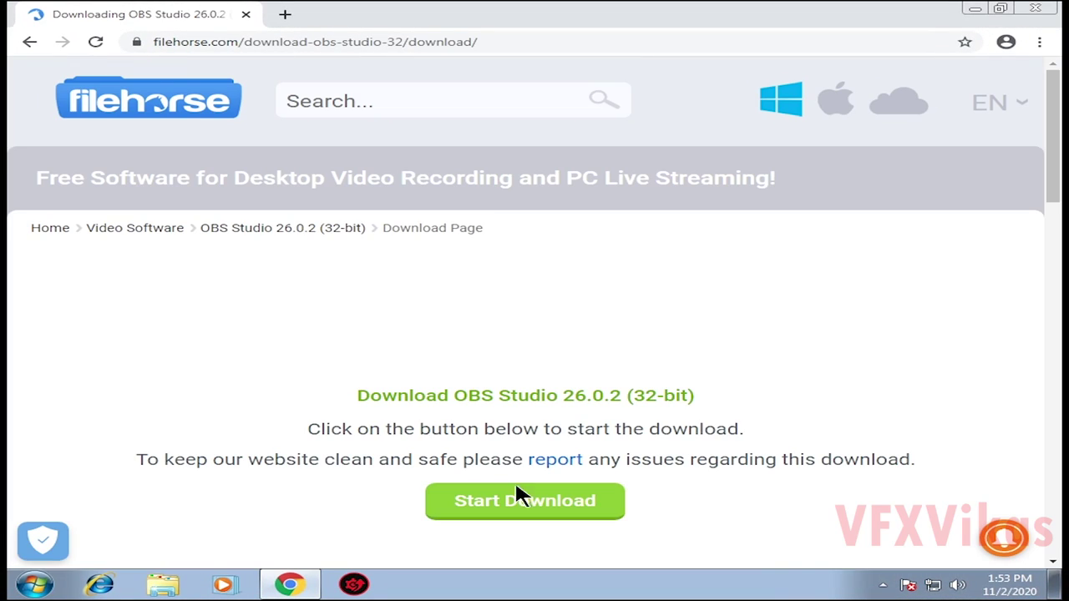
left_click(485, 499)
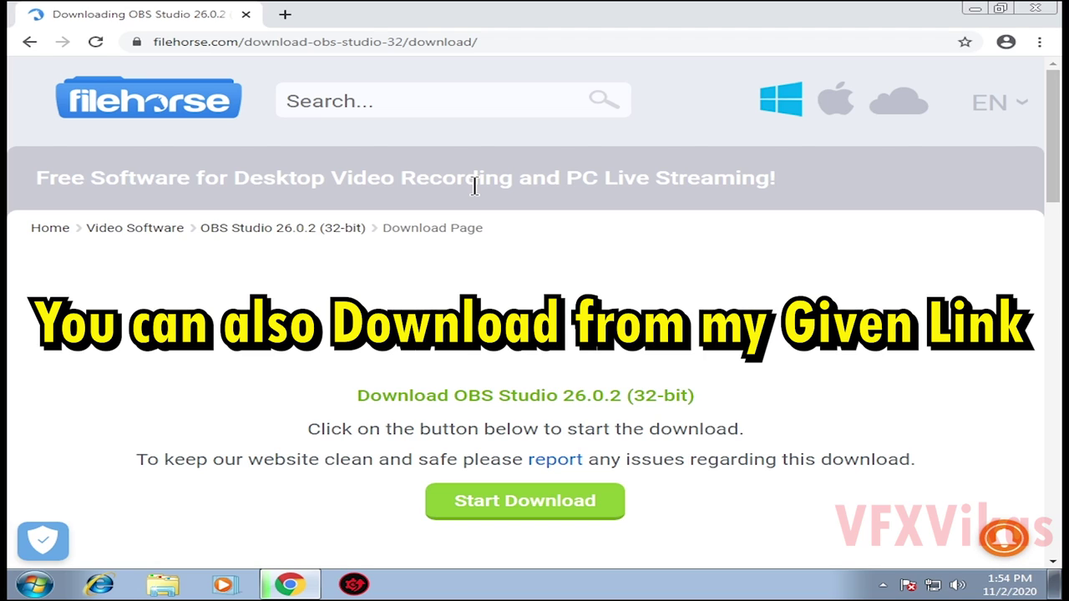
key("ctrl+j")
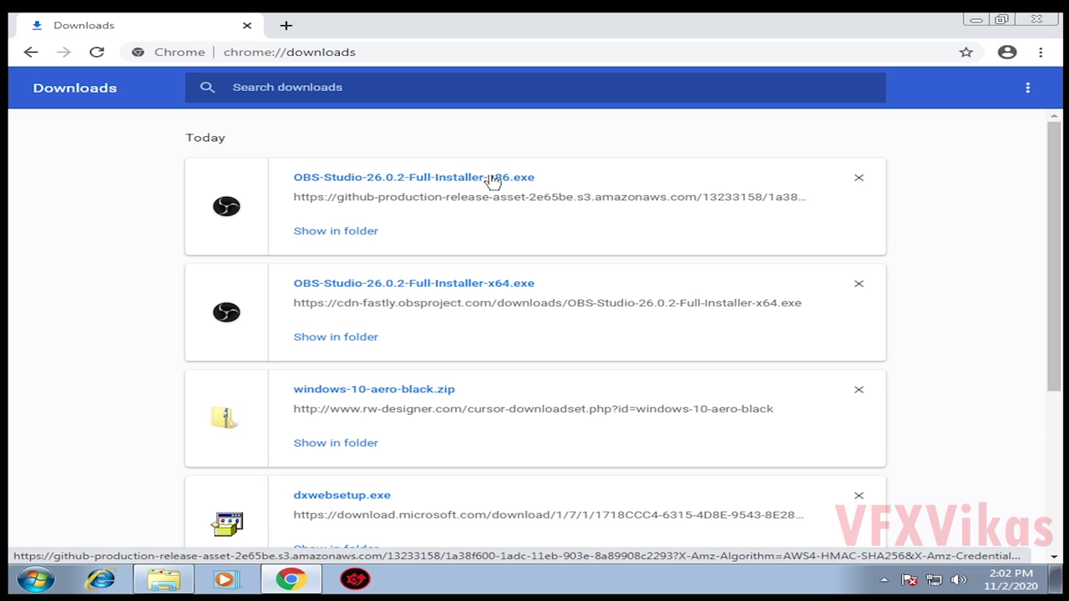
- Run the OBS 26.0.2 x86 installer as administrator and agree to fetch missing runtimes
left_click(350, 232)
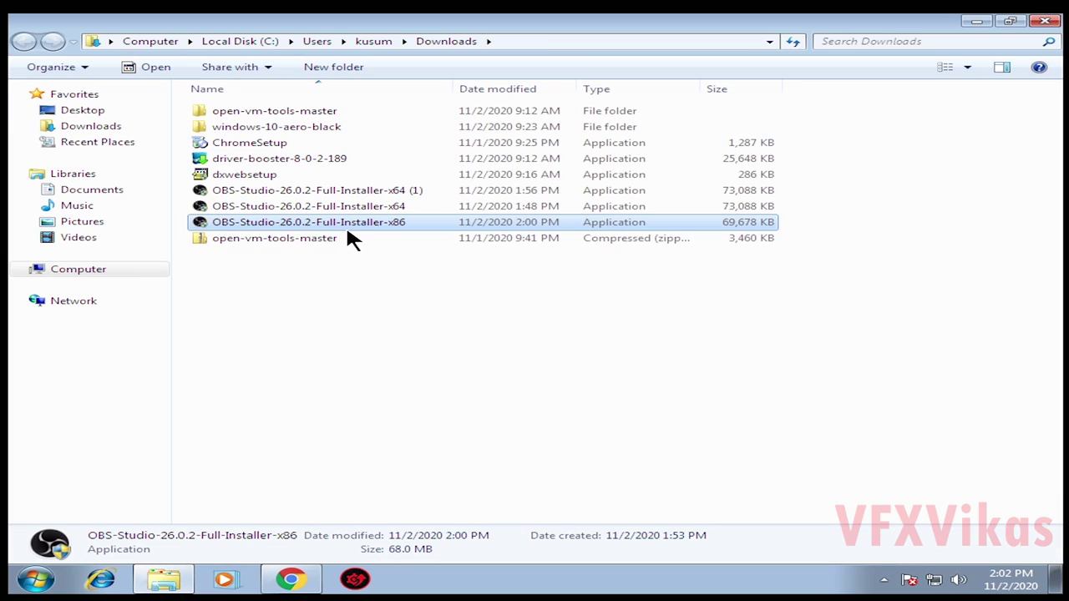
right_click(222, 223)
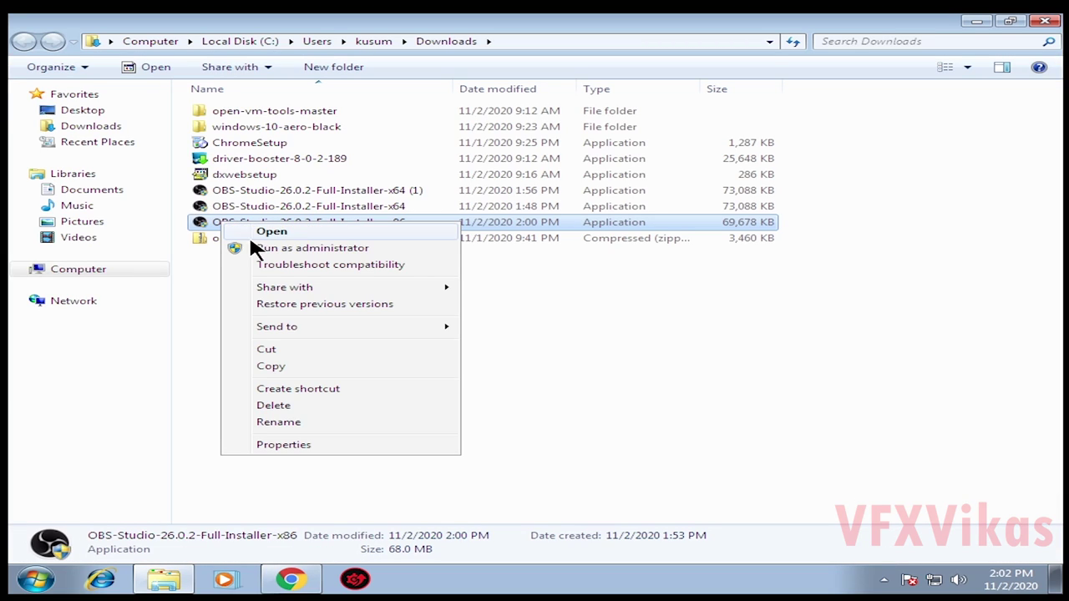
left_click(247, 249)
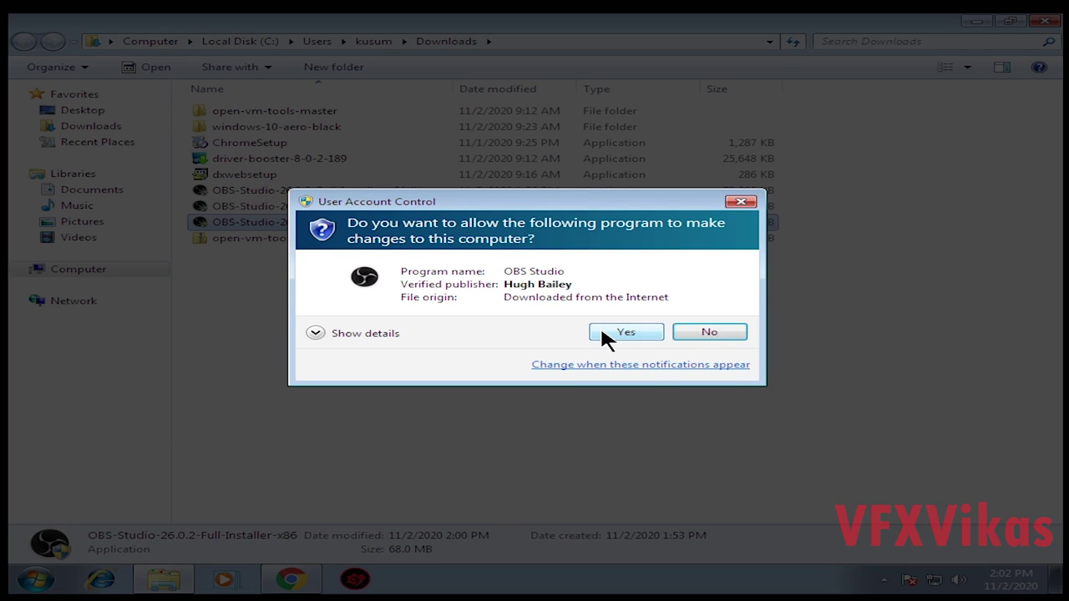
left_click(604, 334)
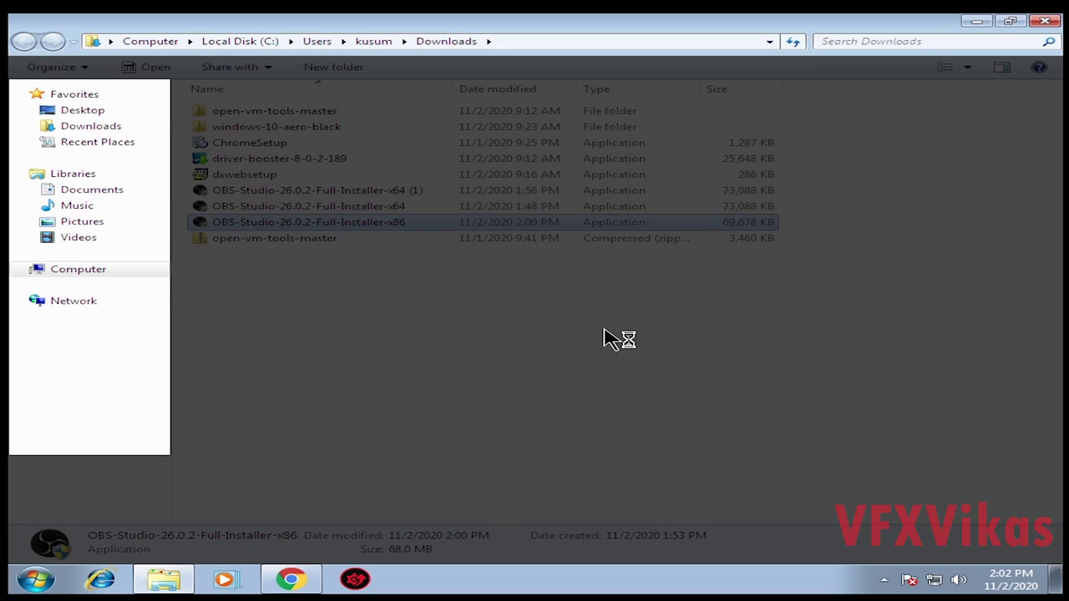
left_click(650, 416)
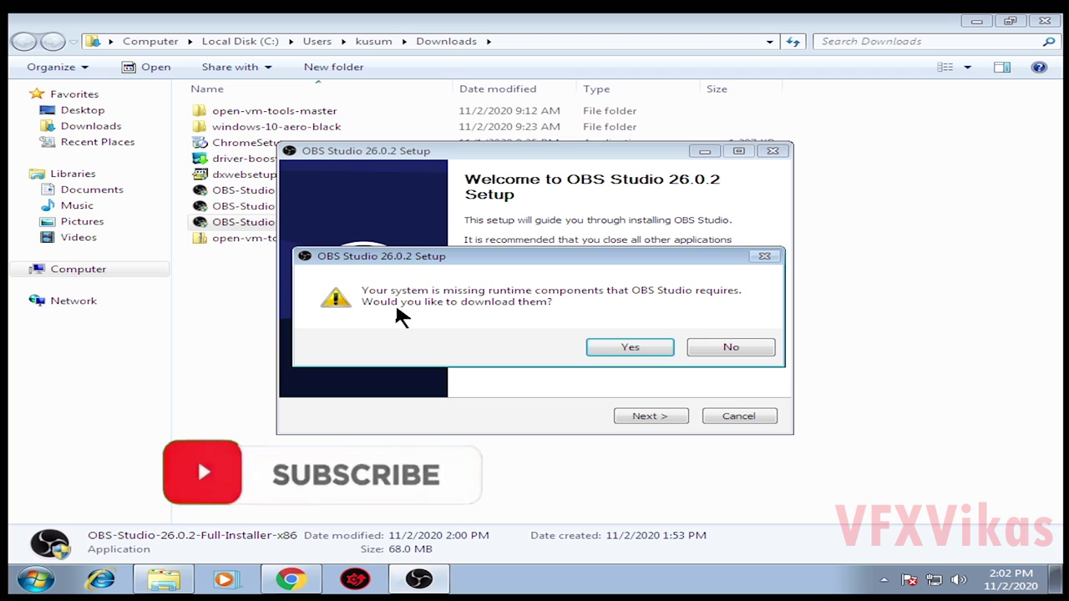
left_click(618, 347)
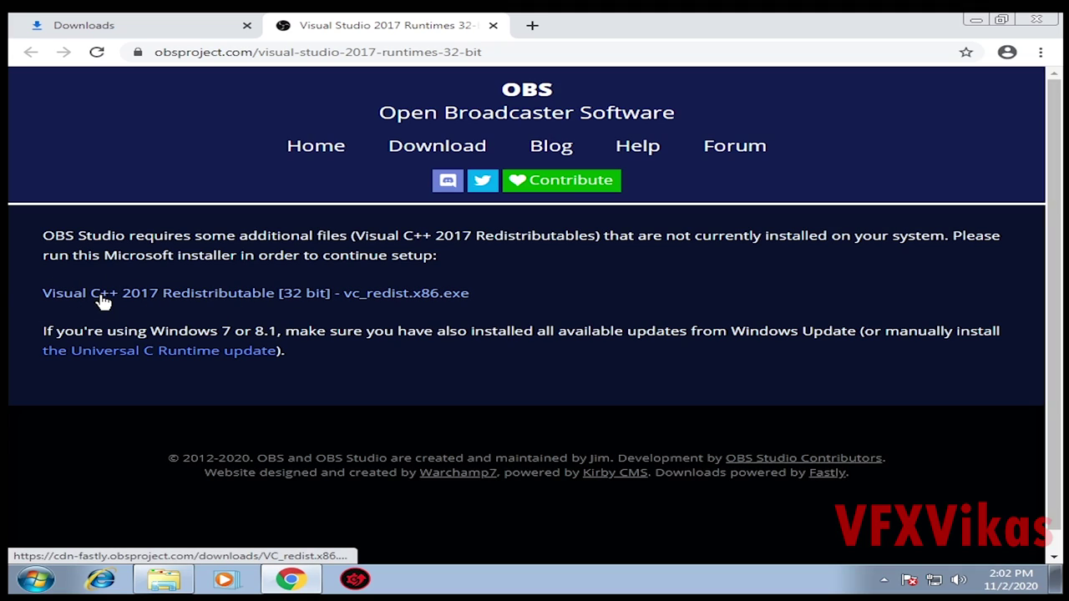
- Download the Visual C++ 2017 Redistributable [32 bit] and show VC_redist.x86.exe in its folder
left_click(100, 297)
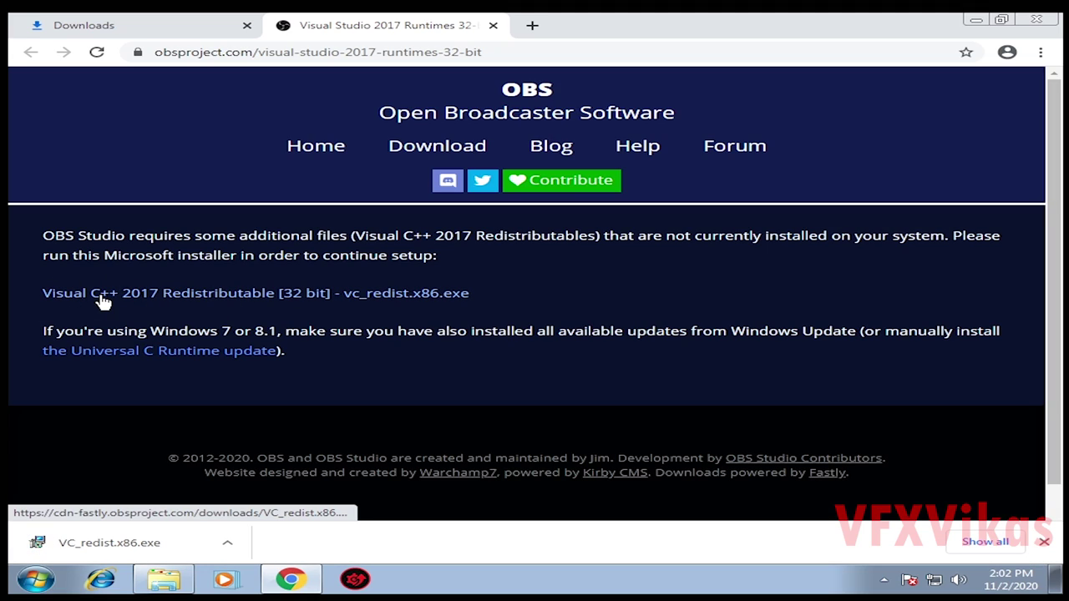
key("ctrl+j")
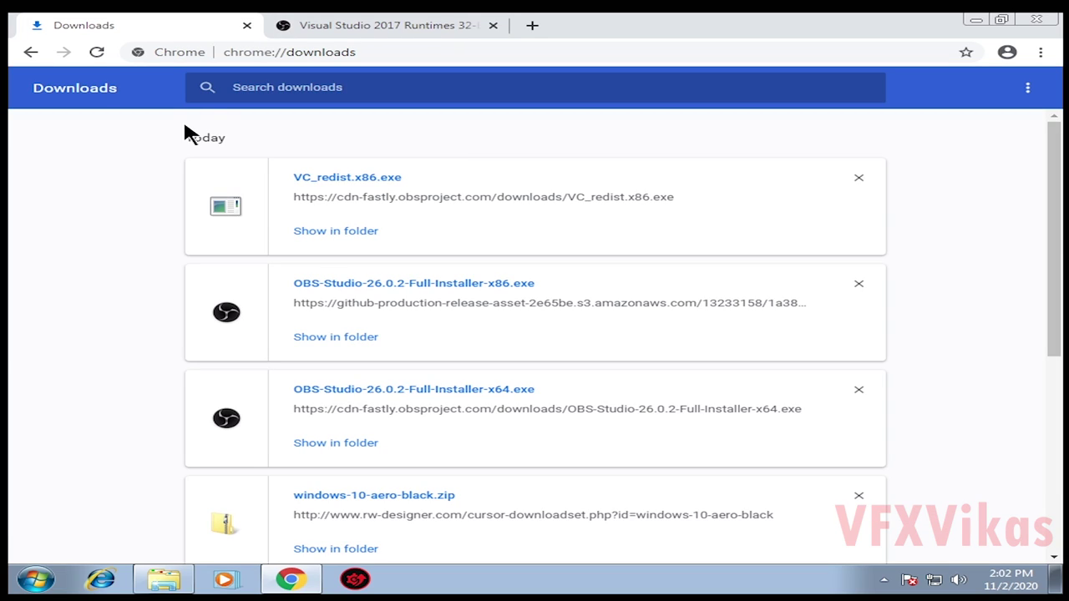
left_click(351, 233)
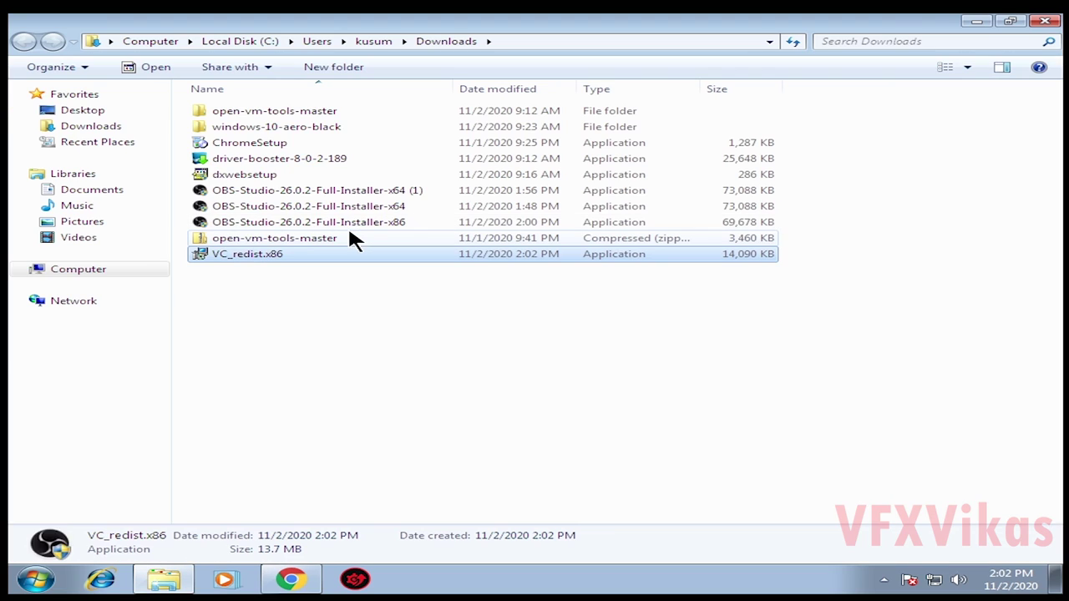
- Install VC_redist.x86 as administrator, accepting the license terms
right_click(221, 249)
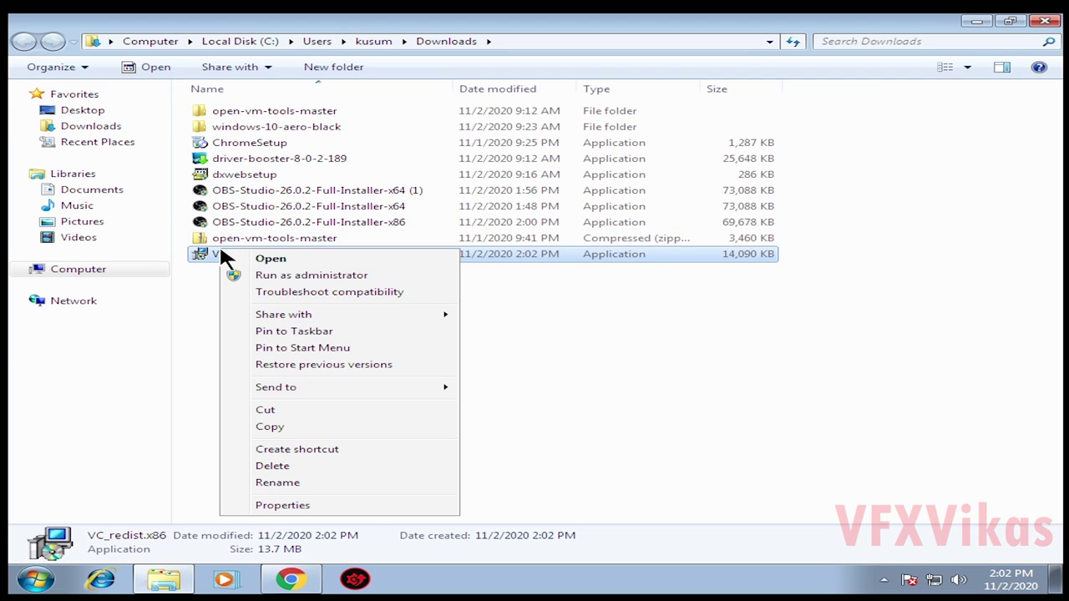
left_click(324, 276)
left_click(610, 333)
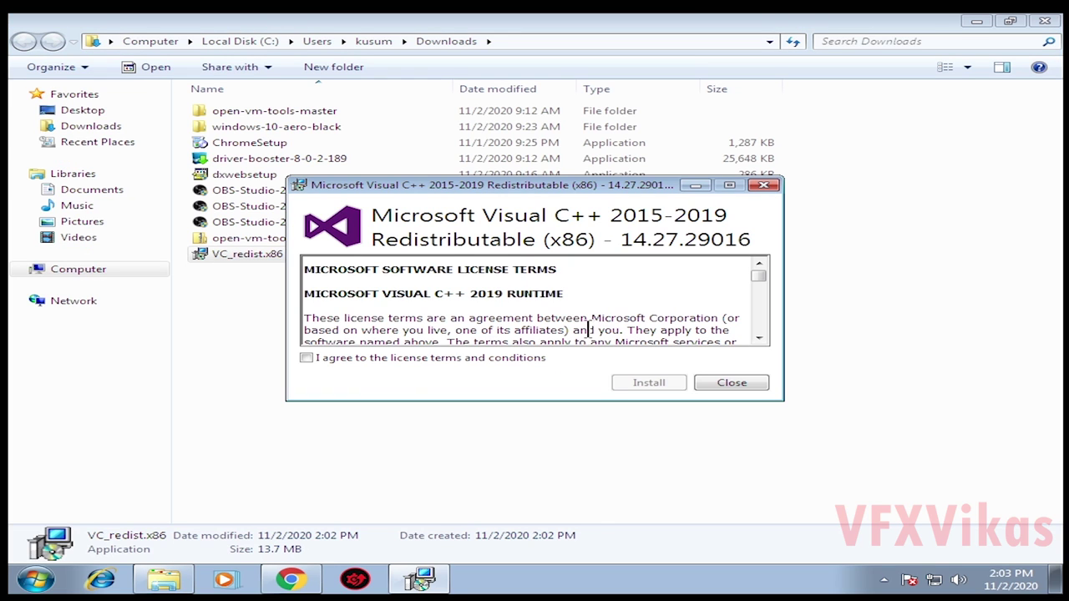
left_click(330, 360)
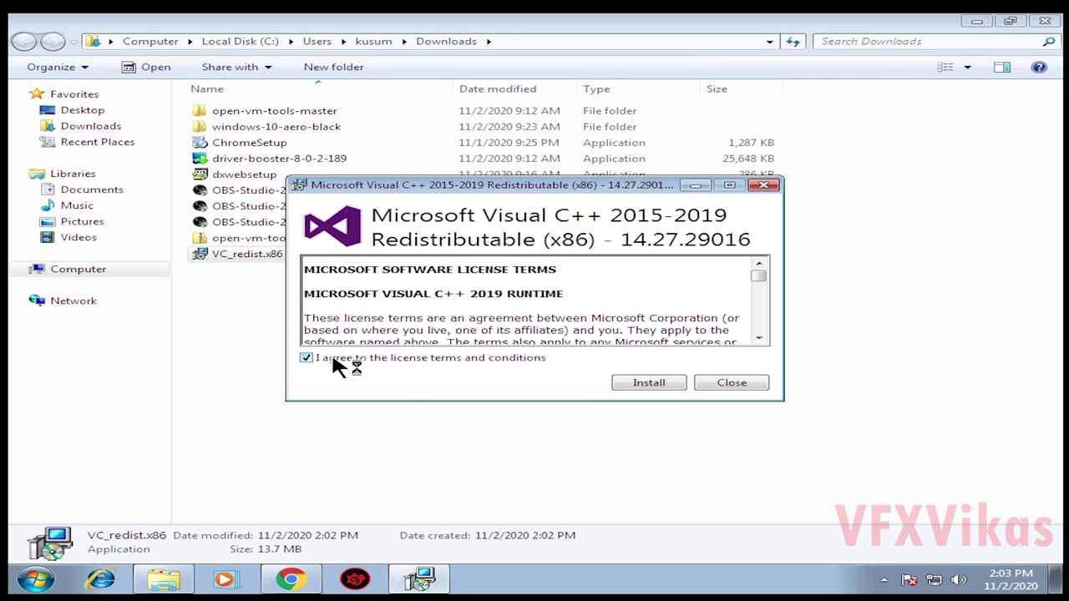
left_click(664, 383)
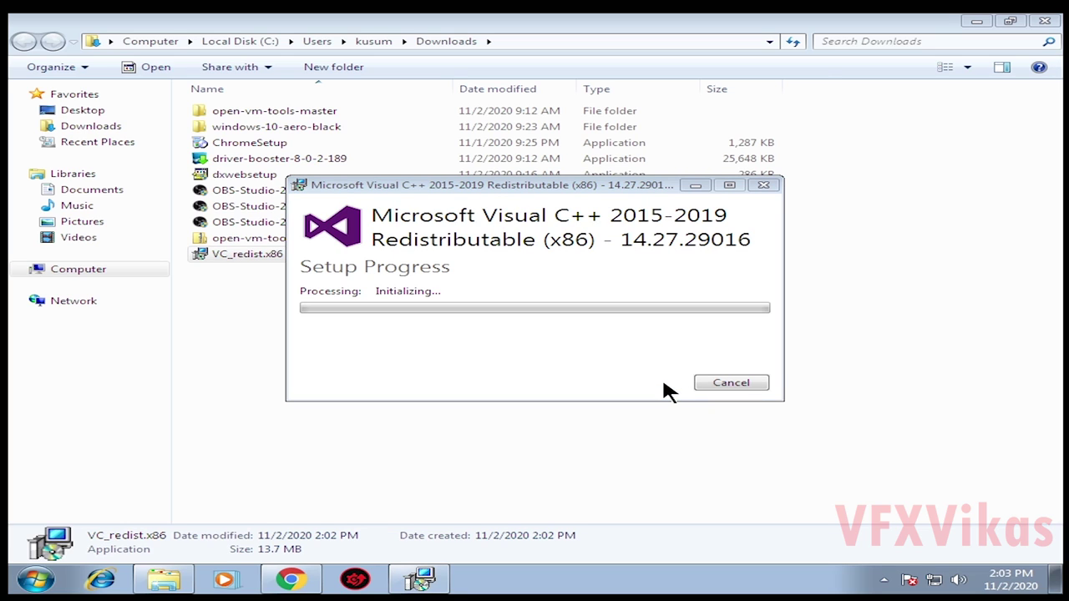
left_click_drag(548, 188, 570, 308)
- Close the finished Visual C++ setup and return to the OBS runtime requirements page
left_click(731, 492)
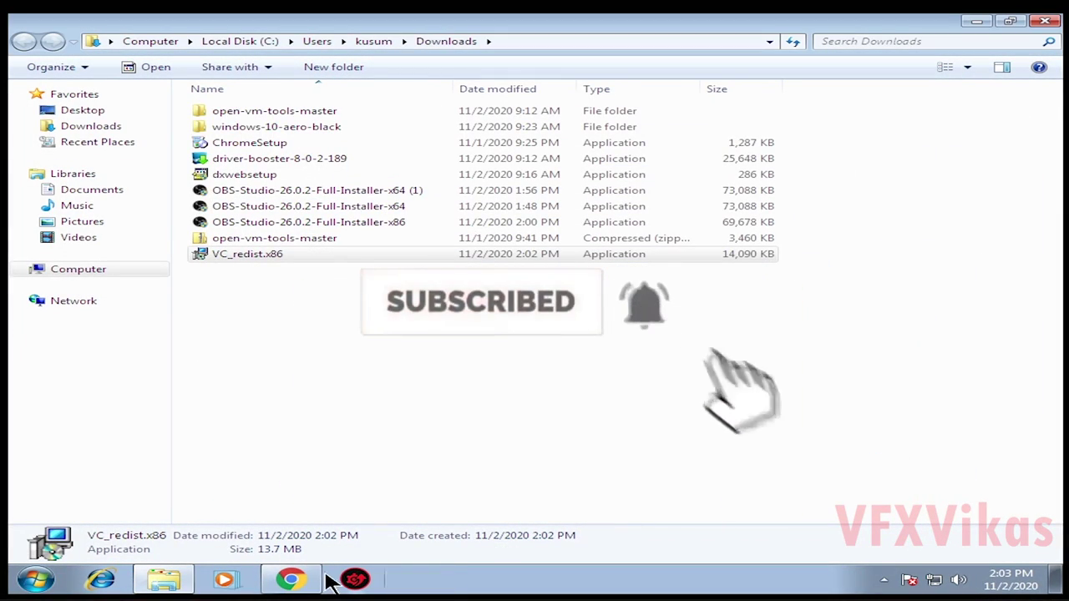
left_click(275, 586)
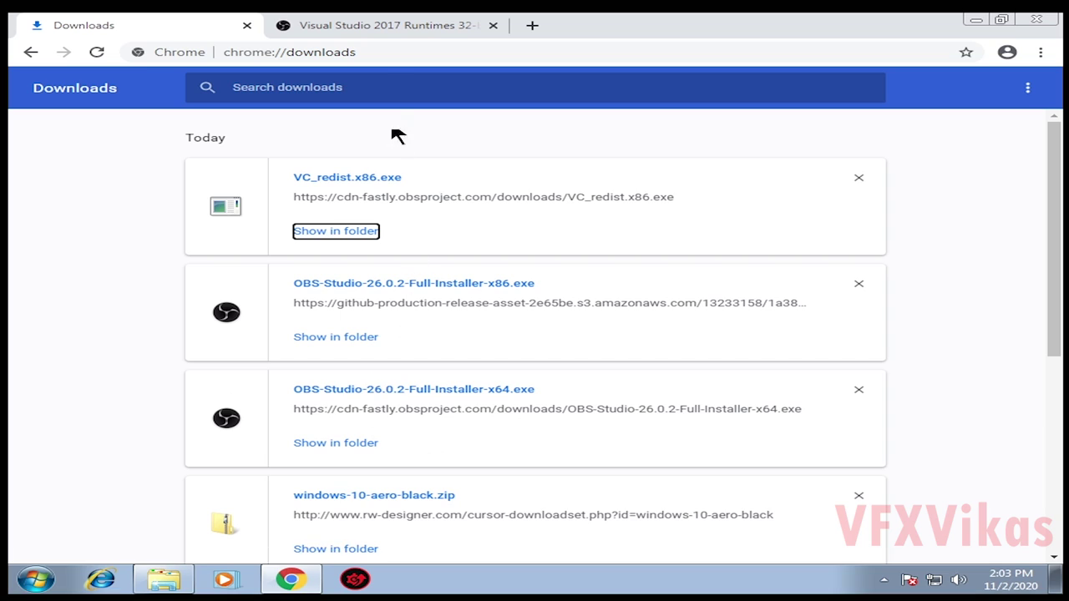
left_click(399, 30)
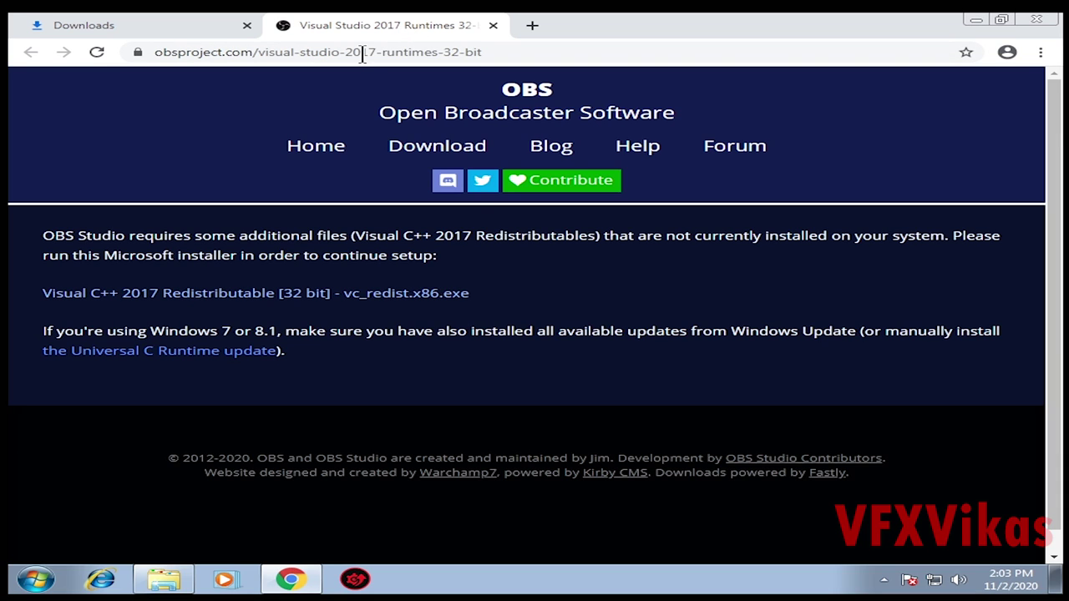
- Download the Universal C Runtime update KB3118401 for x86 Windows 7
left_click(92, 355)
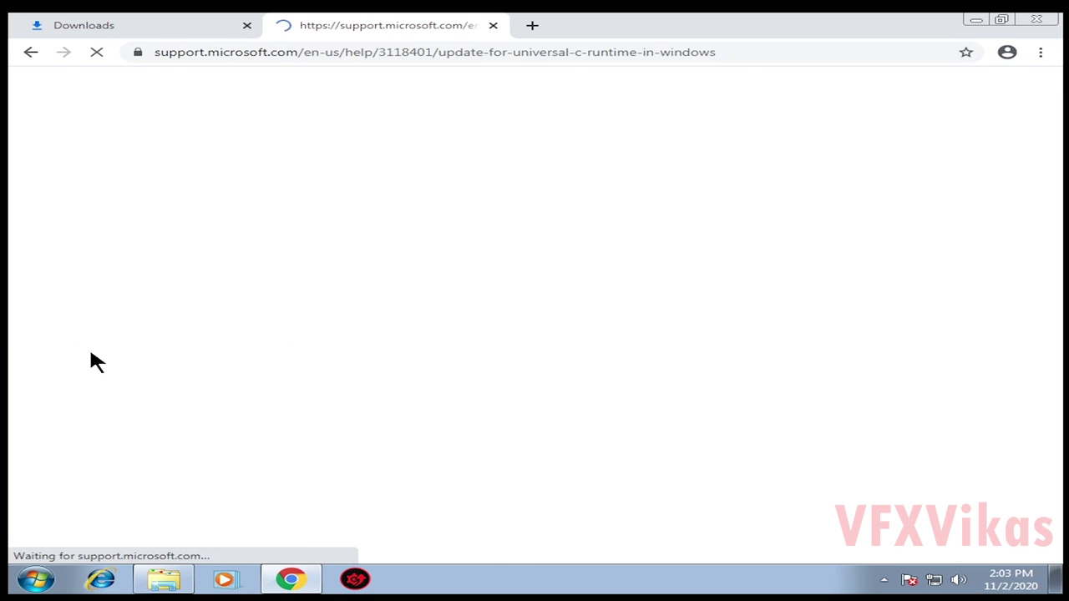
left_click_drag(1052, 142, 1007, 296)
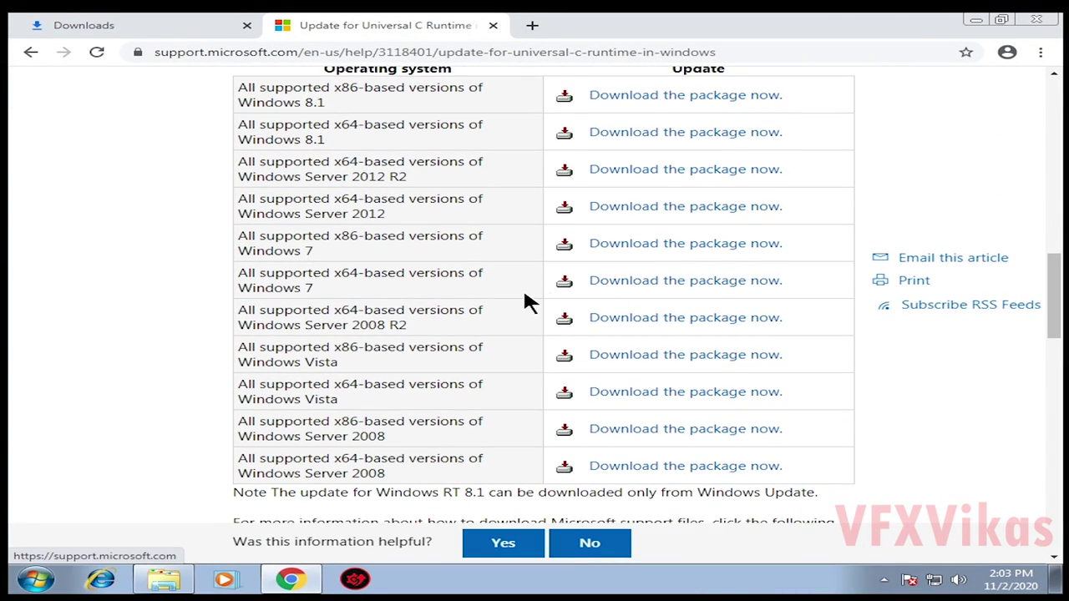
left_click(637, 250)
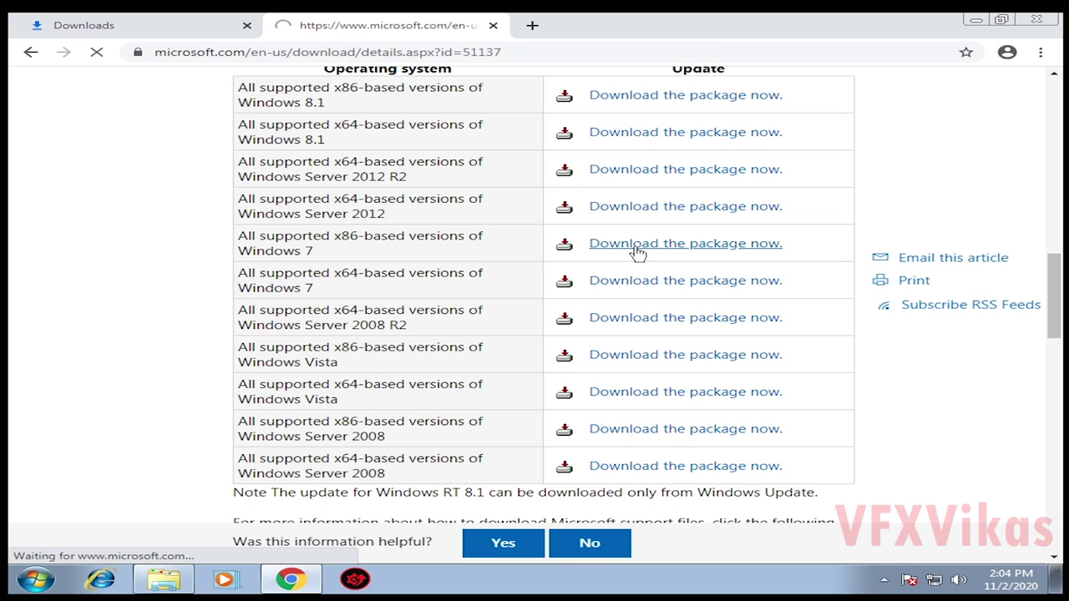
scroll(668, 229, "down", 5)
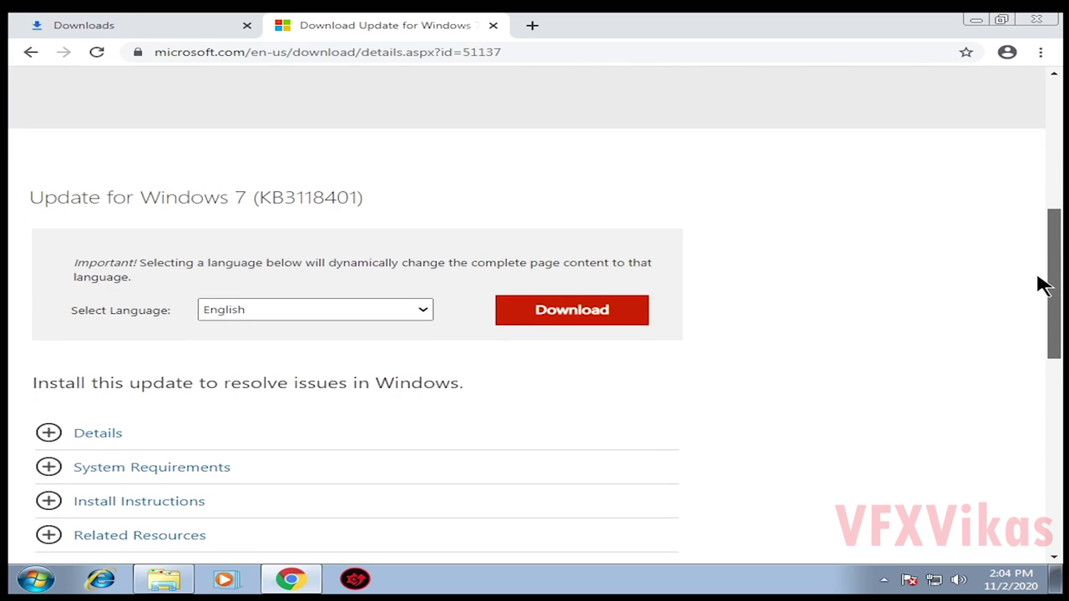
left_click(333, 308)
left_click(592, 308)
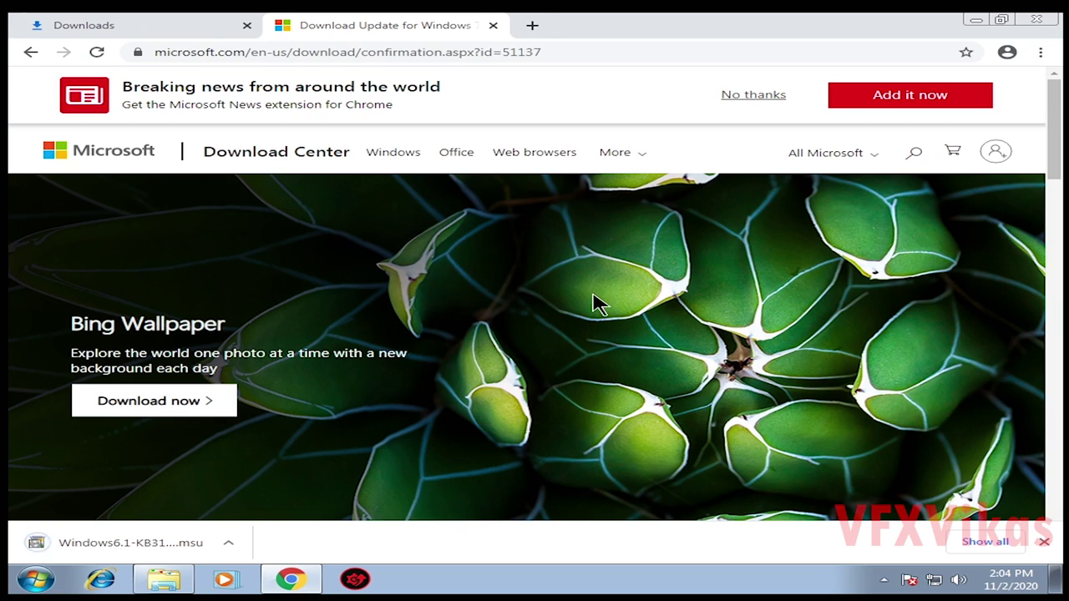
key("ctrl+j")
- Install the KB3118401 .msu update from the Downloads folder and close the installer
left_click(332, 232)
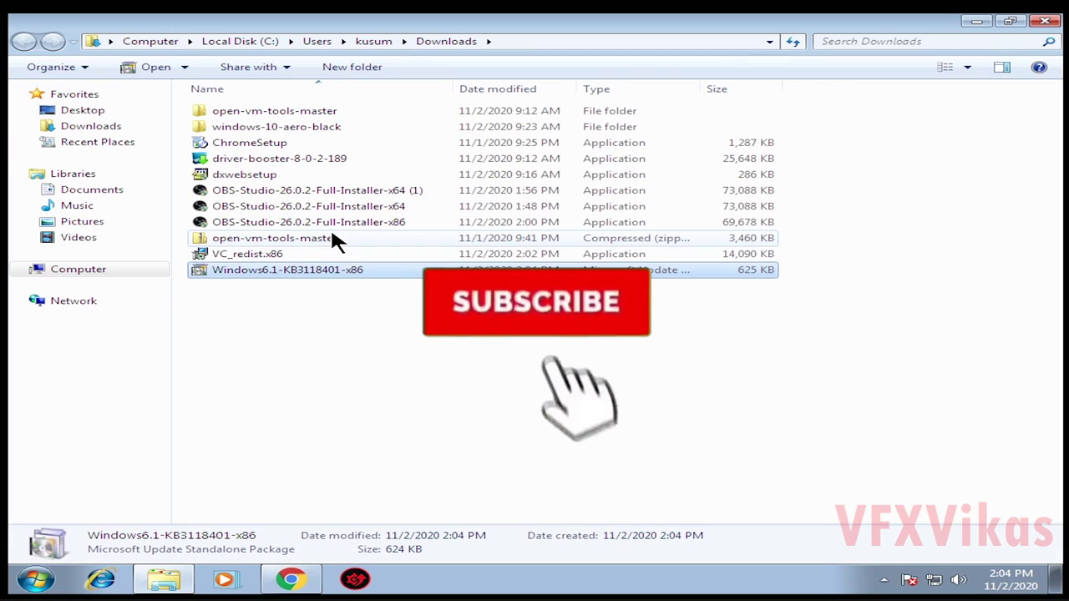
right_click(234, 274)
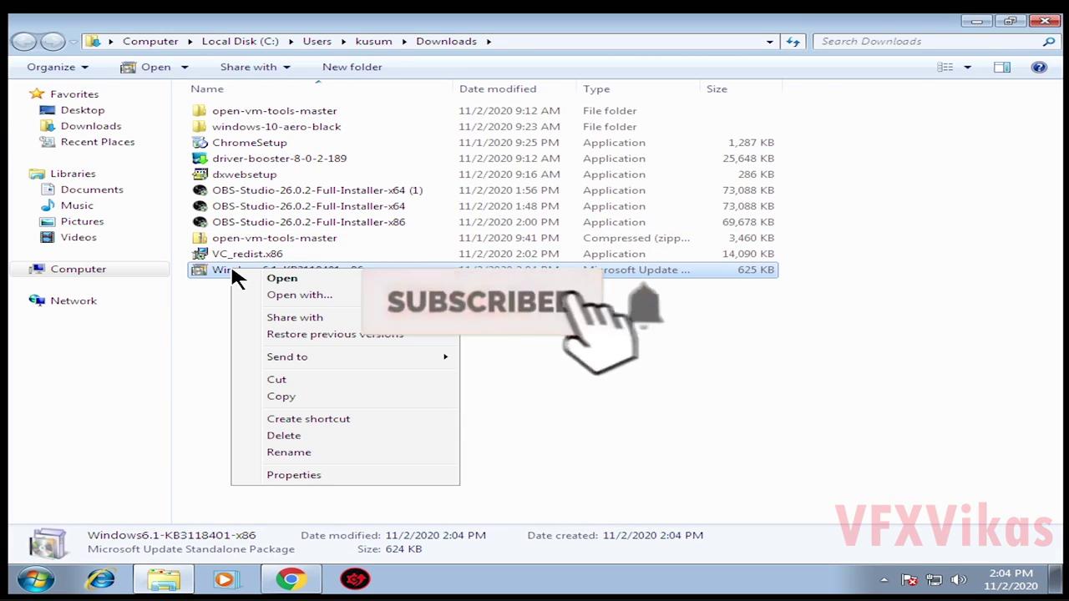
left_click(284, 278)
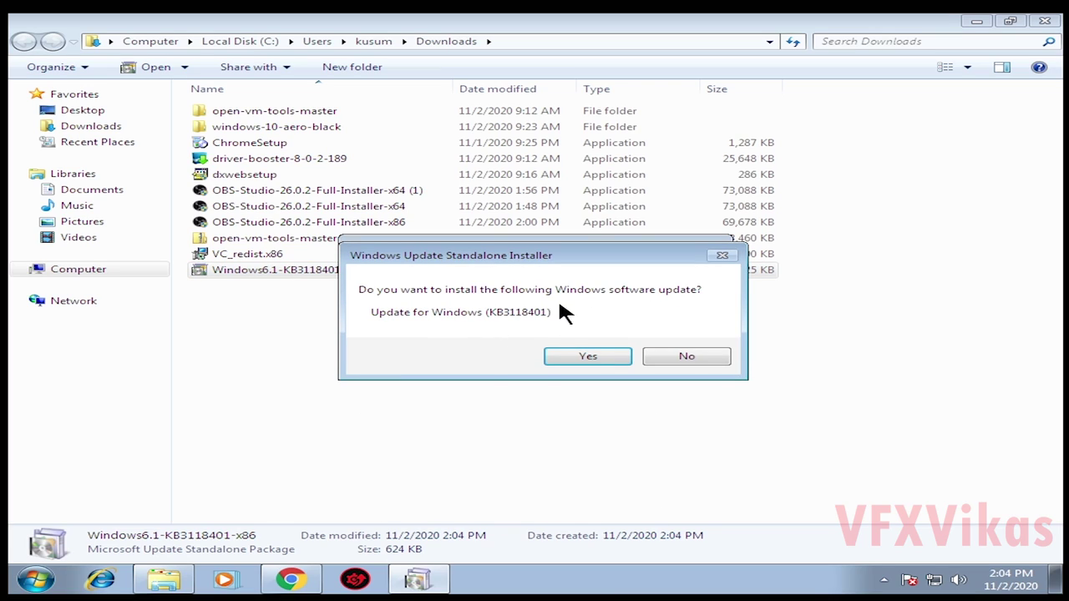
left_click(588, 356)
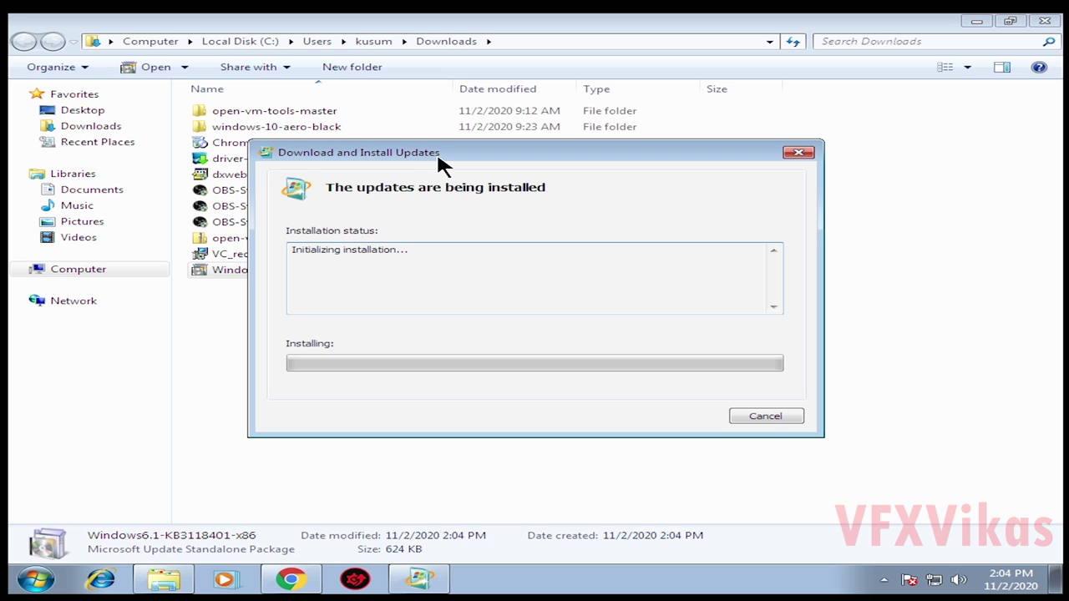
left_click(747, 418)
left_click(601, 395)
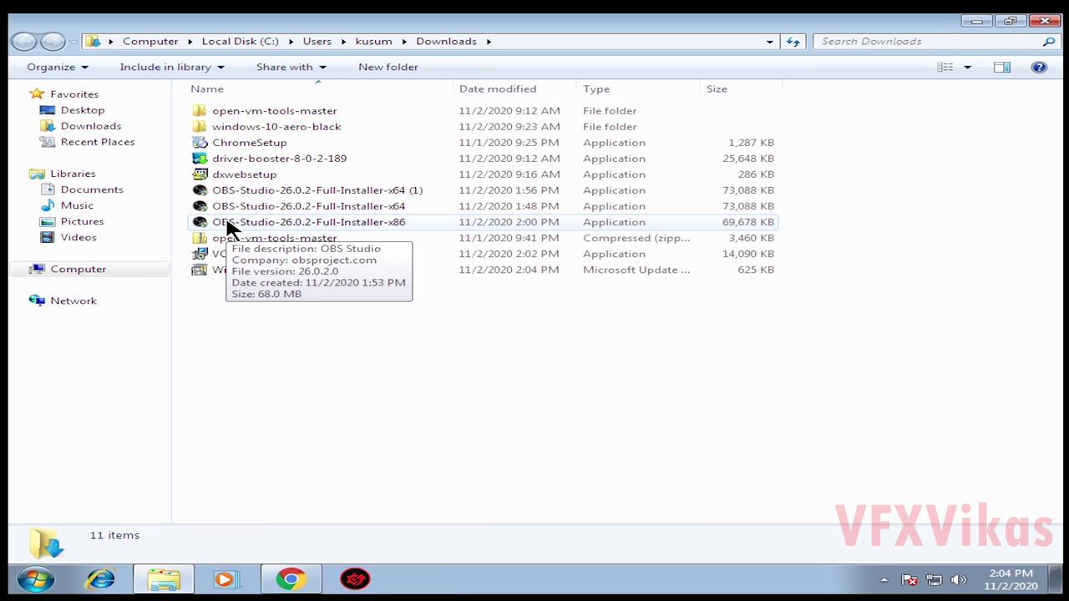
- Run the OBS x86 installer as administrator, accept the license, and install to the default location
right_click(231, 227)
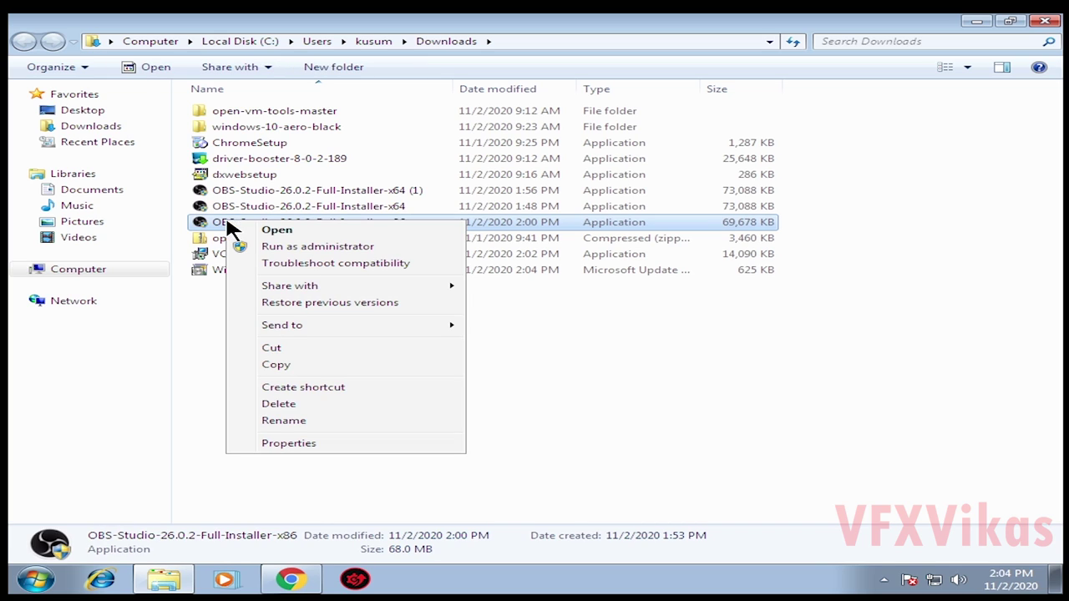
left_click(262, 247)
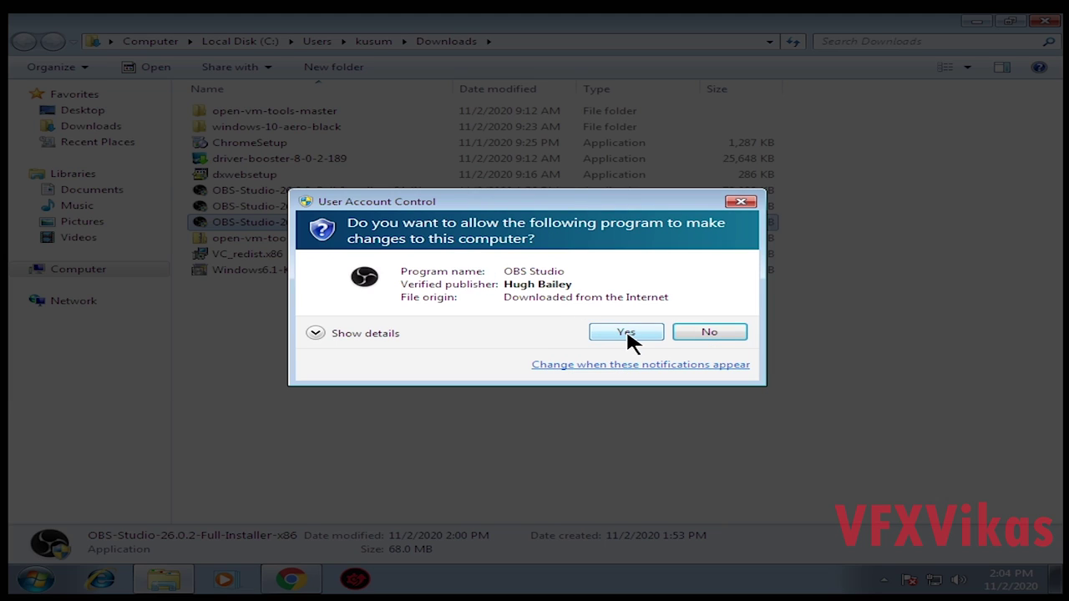
left_click(626, 331)
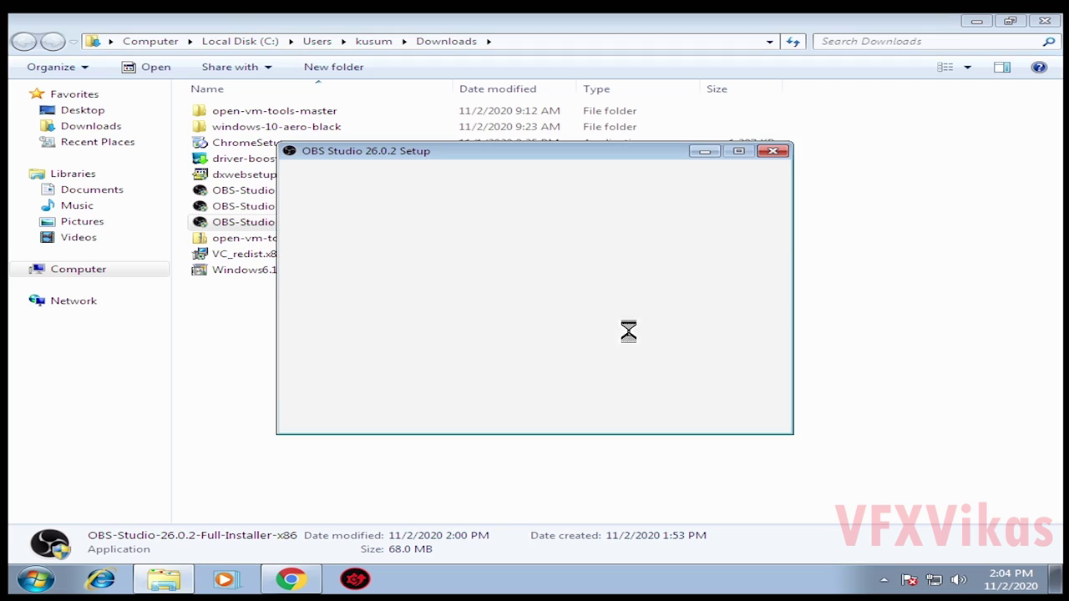
left_click(650, 417)
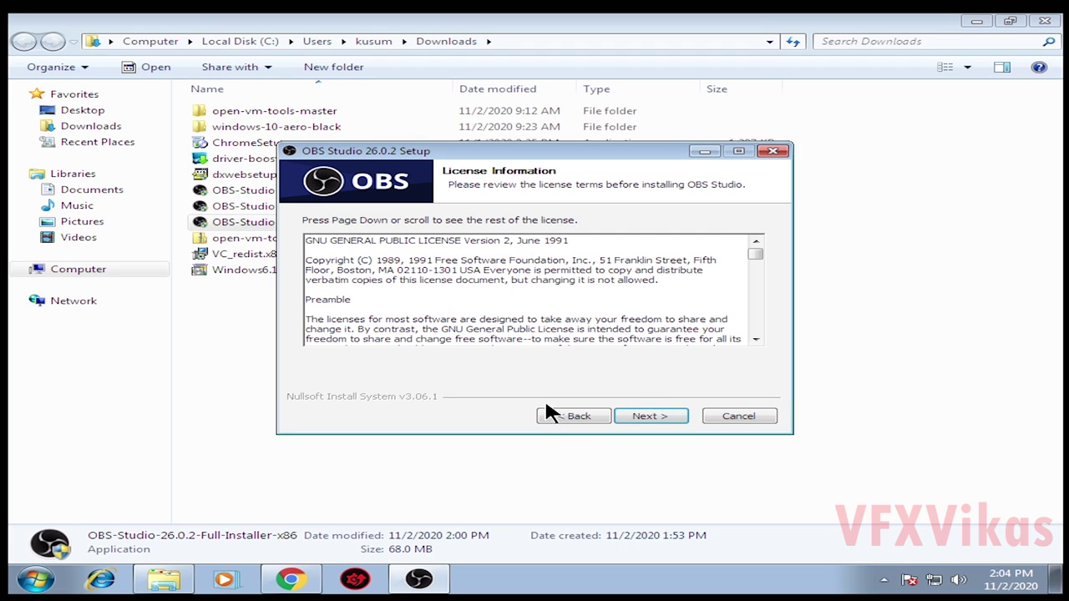
left_click(664, 418)
left_click(663, 417)
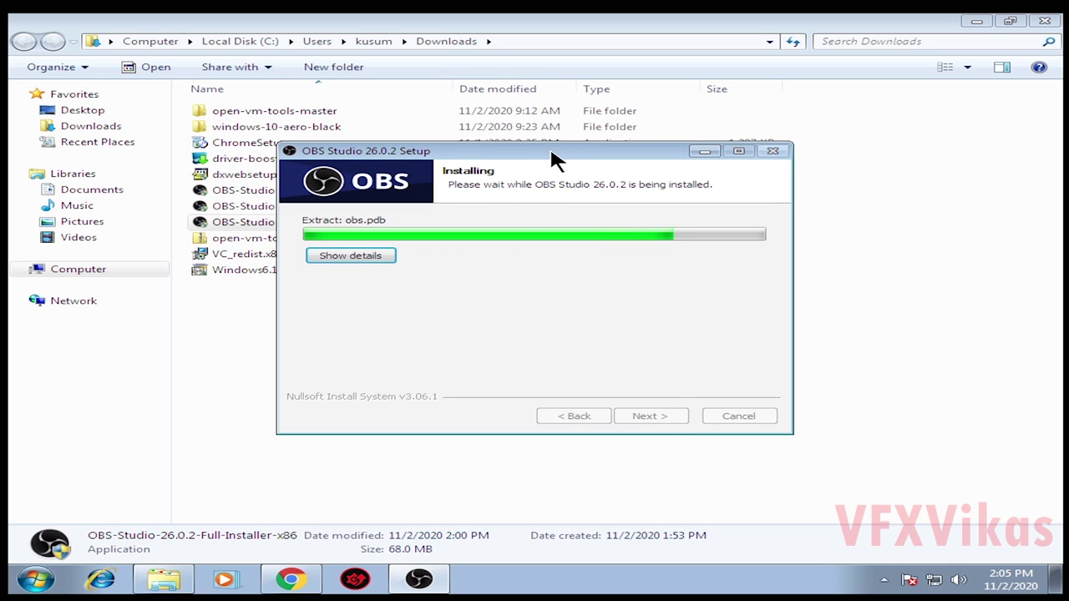
left_click_drag(551, 153, 568, 208)
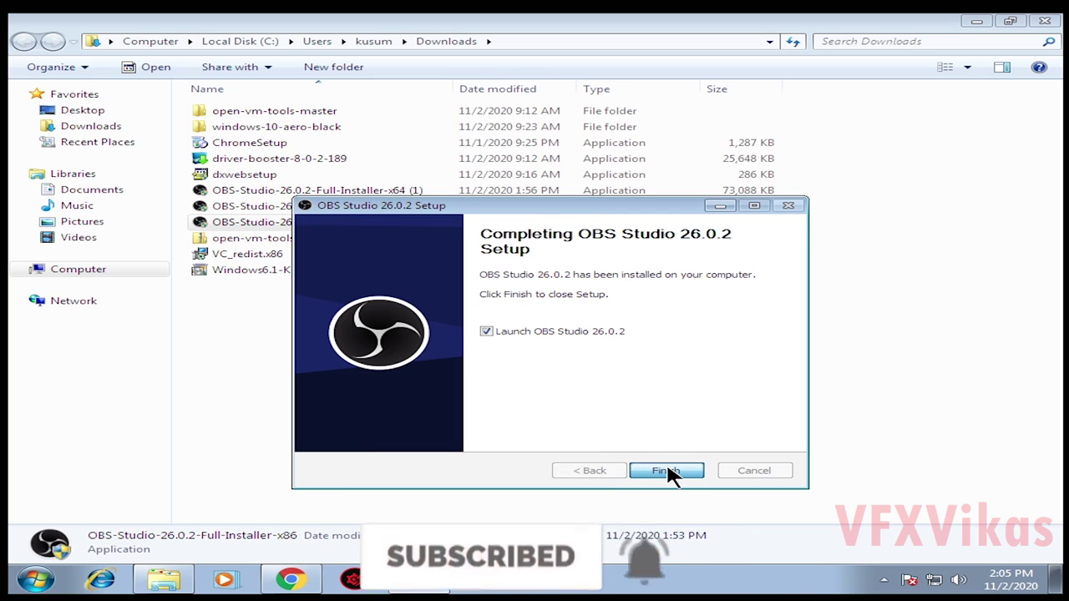
- Finish OBS setup, refresh the desktop, launch OBS Studio from its shortcut, and open System properties
left_click(667, 471)
right_click(728, 132)
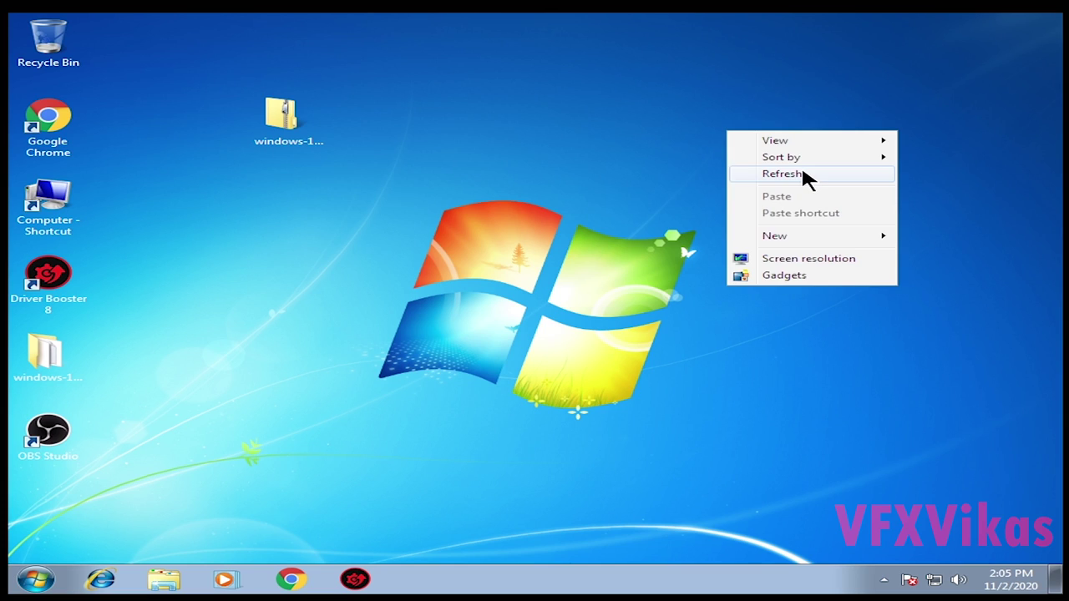
left_click(803, 174)
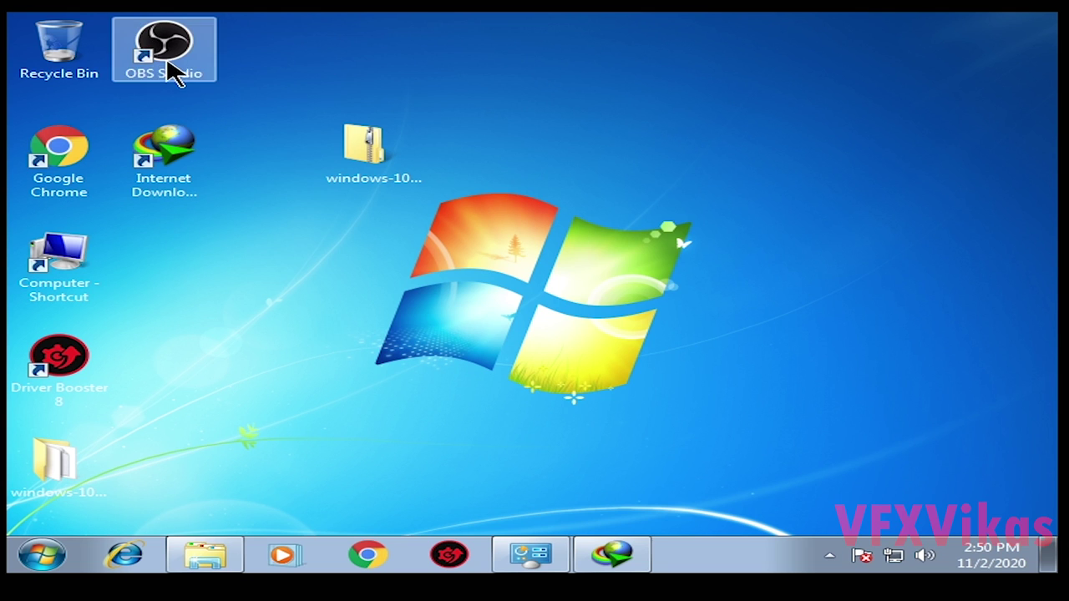
double_click(167, 63)
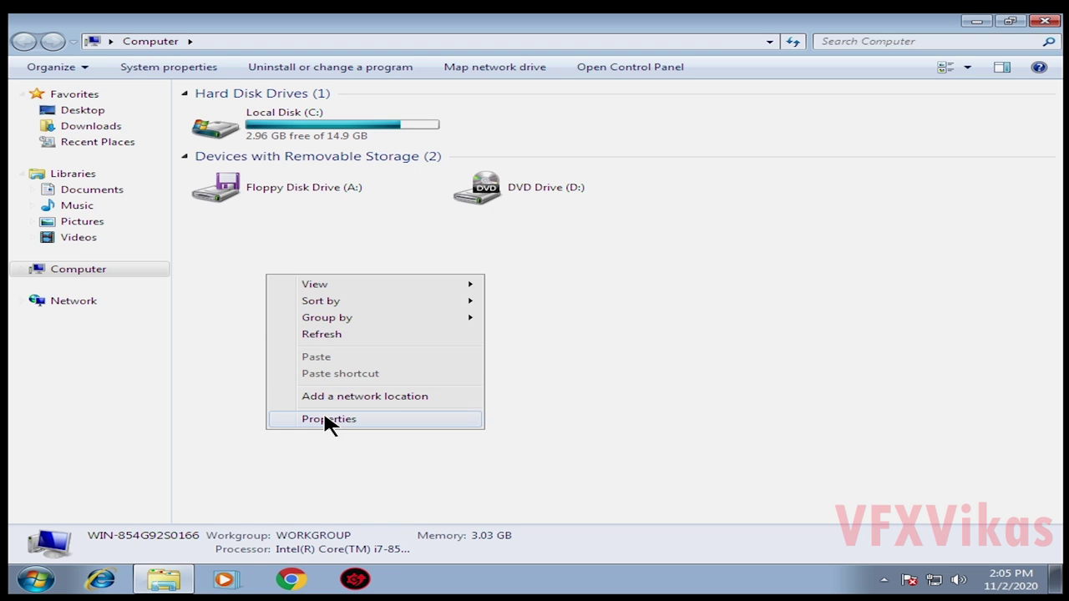
left_click(323, 413)
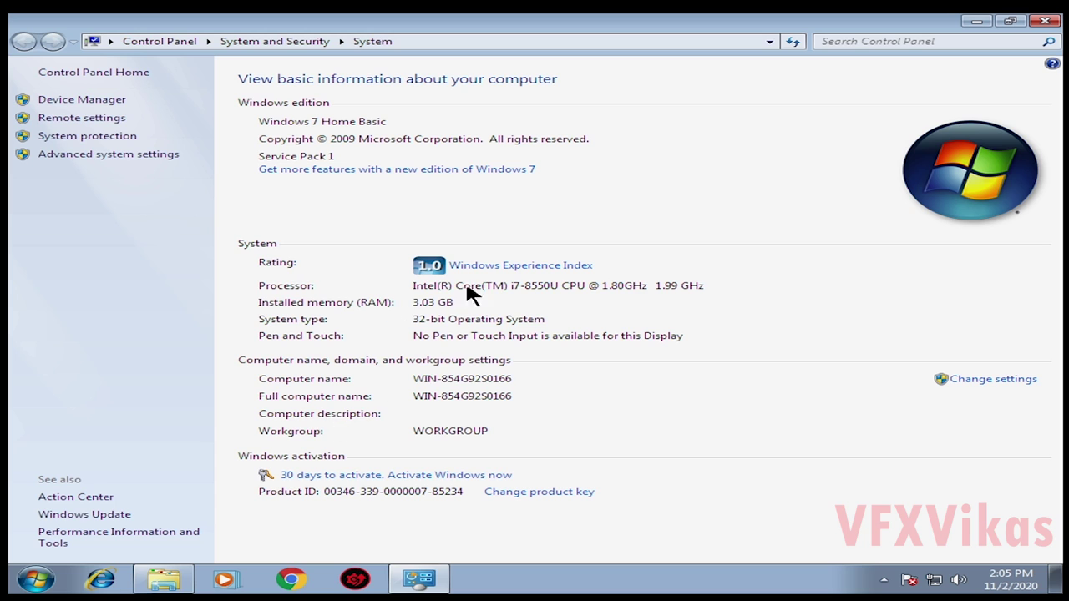